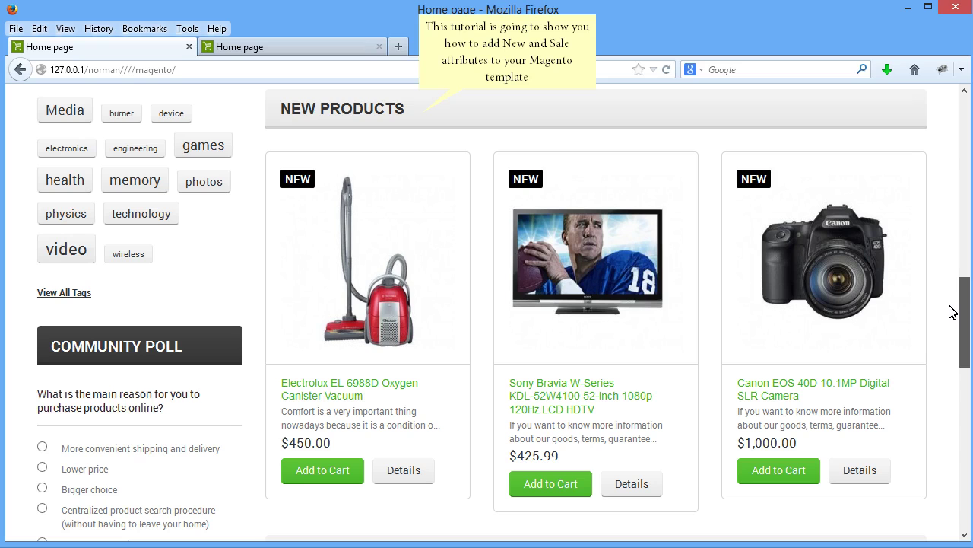
left_click_drag(949, 312, 957, 413)
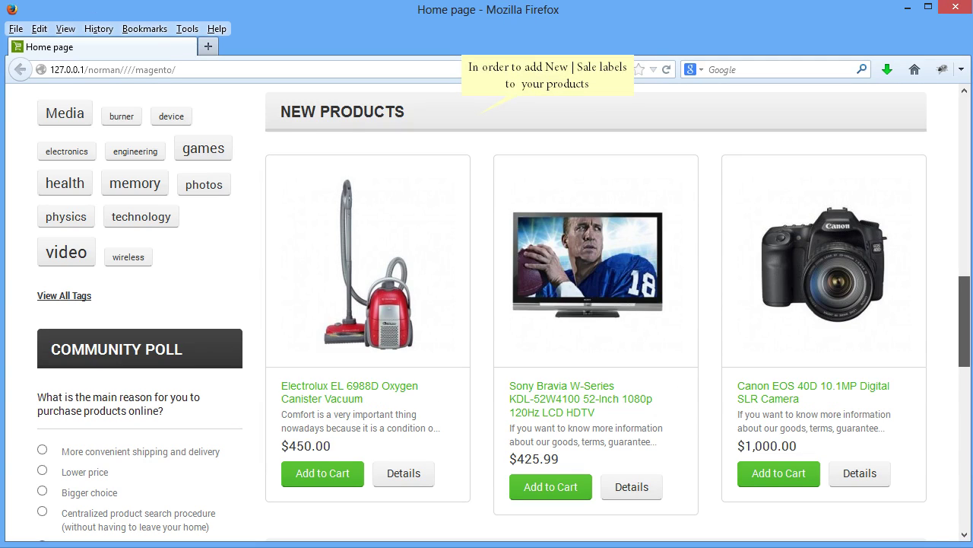
scroll(487, 304, "down", 10)
scroll(486, 304, "up", 2)
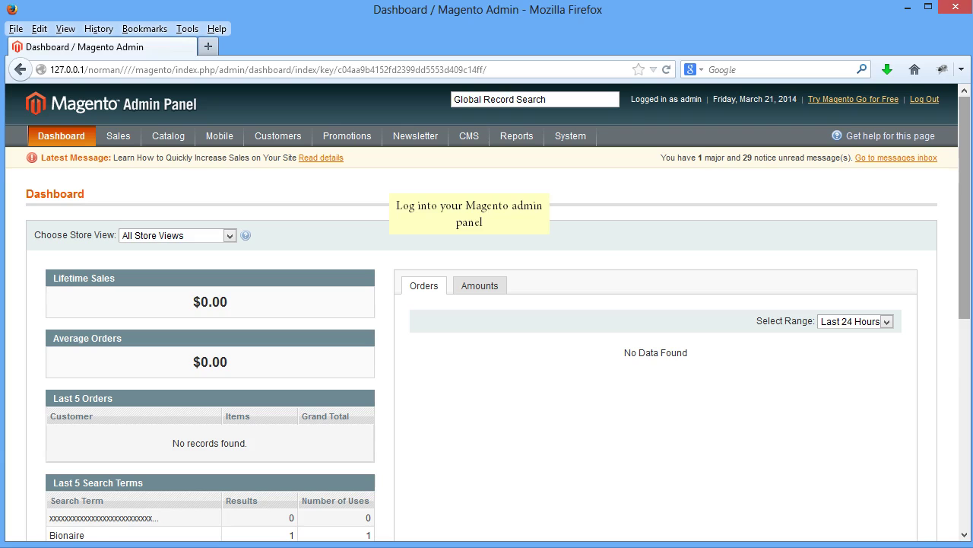
Start a new product attribute with the code "new" and the store owner input type Yes/No.
mouse_move(182, 141)
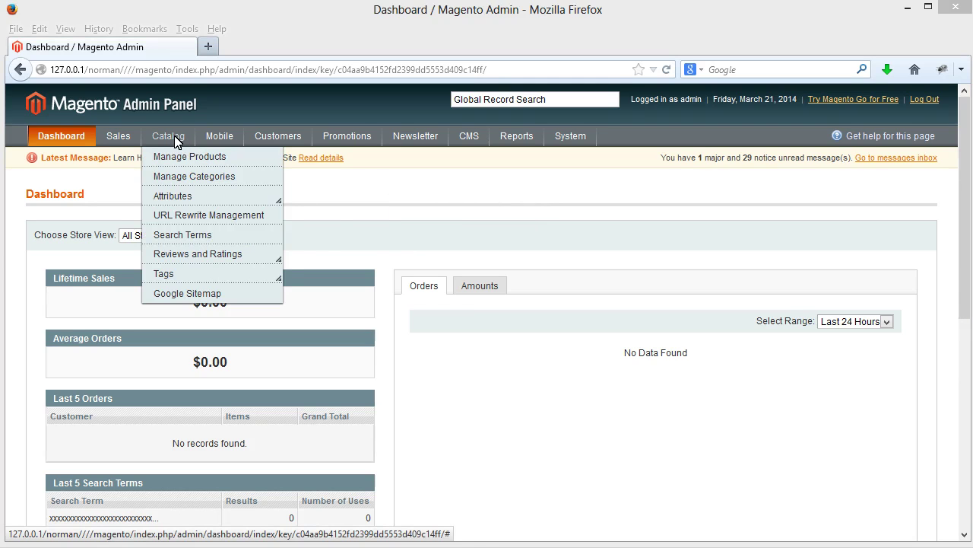
mouse_move(217, 200)
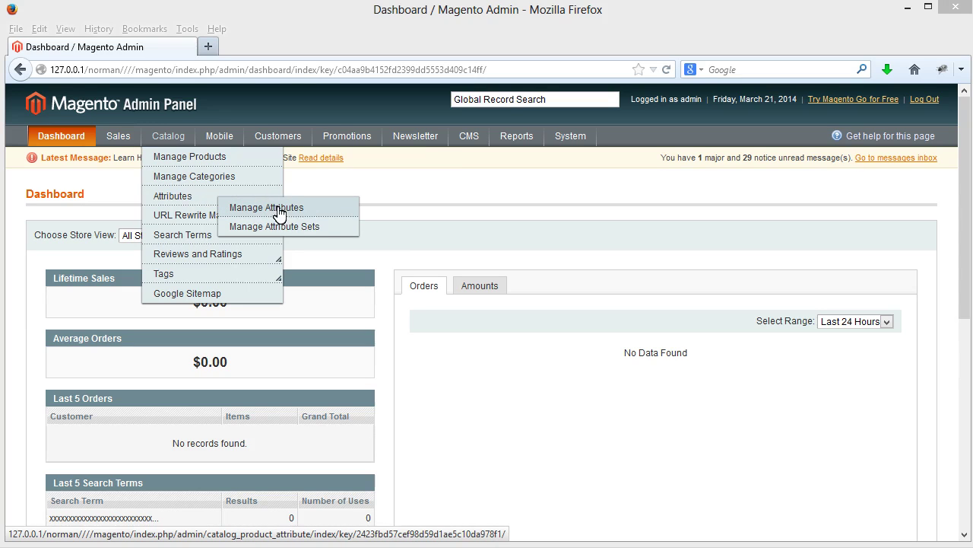
left_click(335, 213)
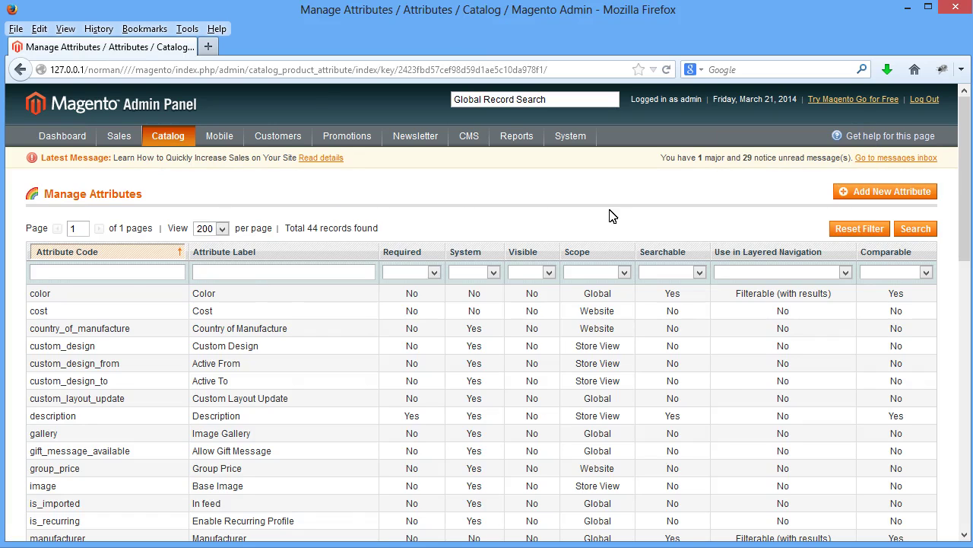
left_click(854, 196)
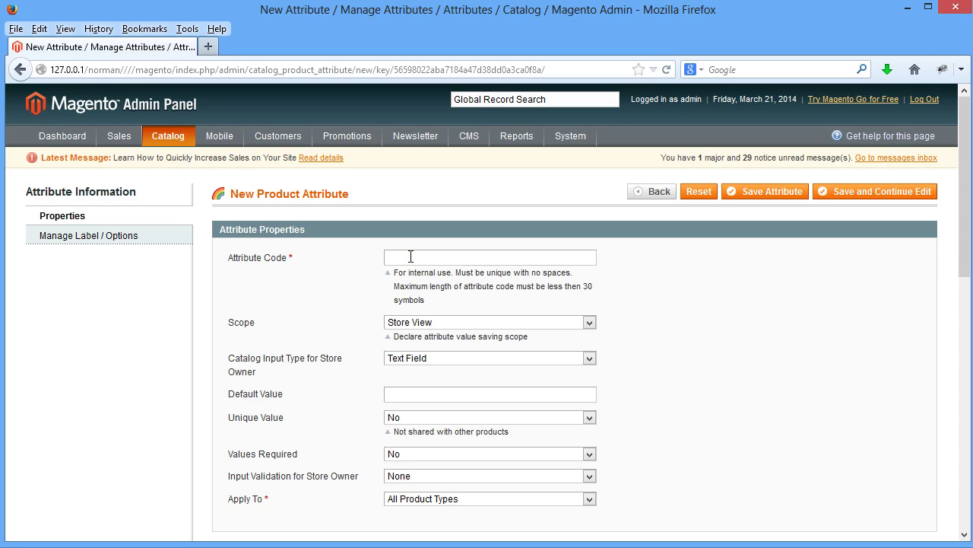
type("new")
left_click(420, 359)
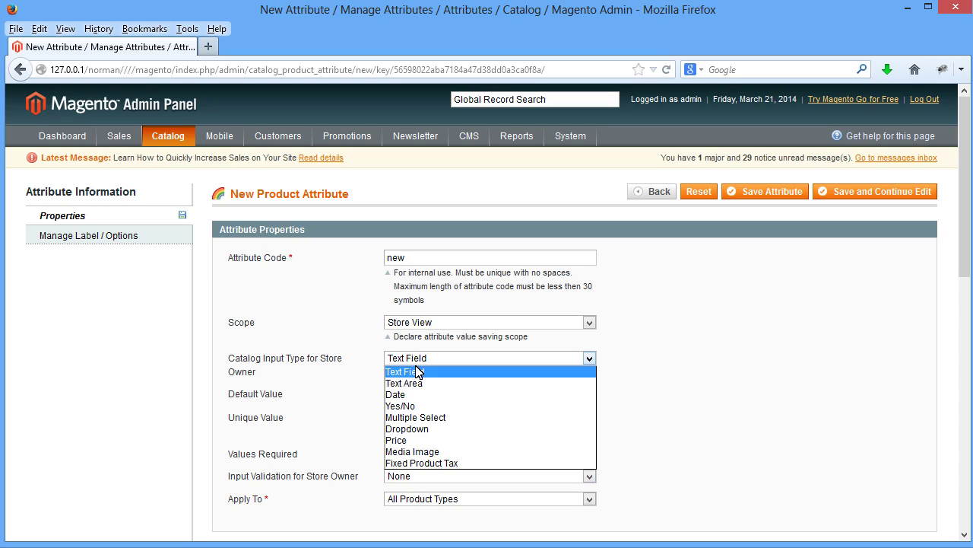
left_click(414, 406)
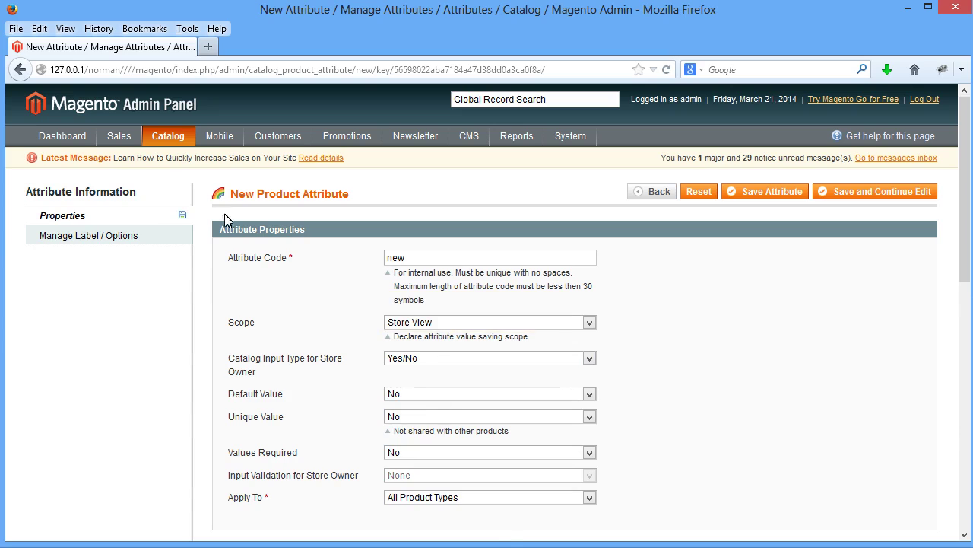
Give the new attribute the Admin title "New label" and save the attribute.
left_click(143, 237)
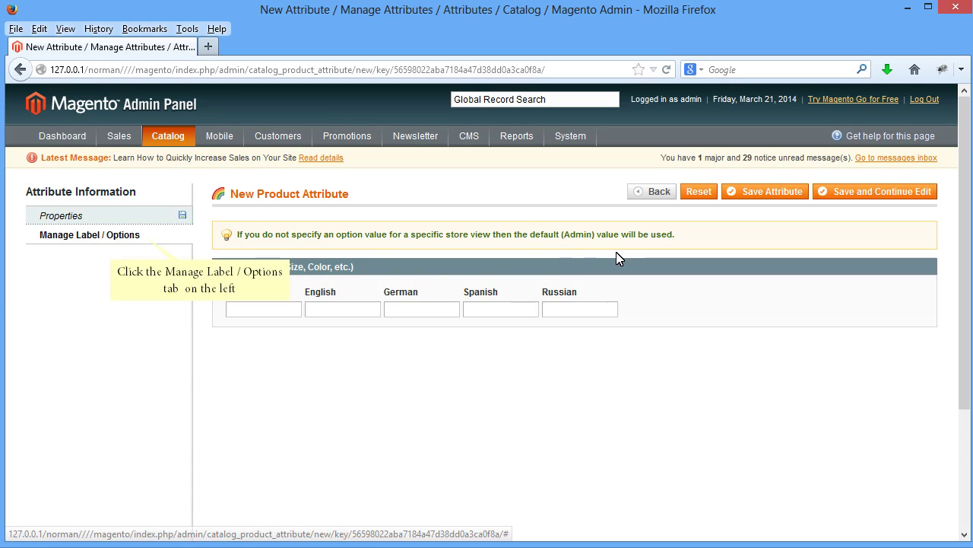
left_click(257, 308)
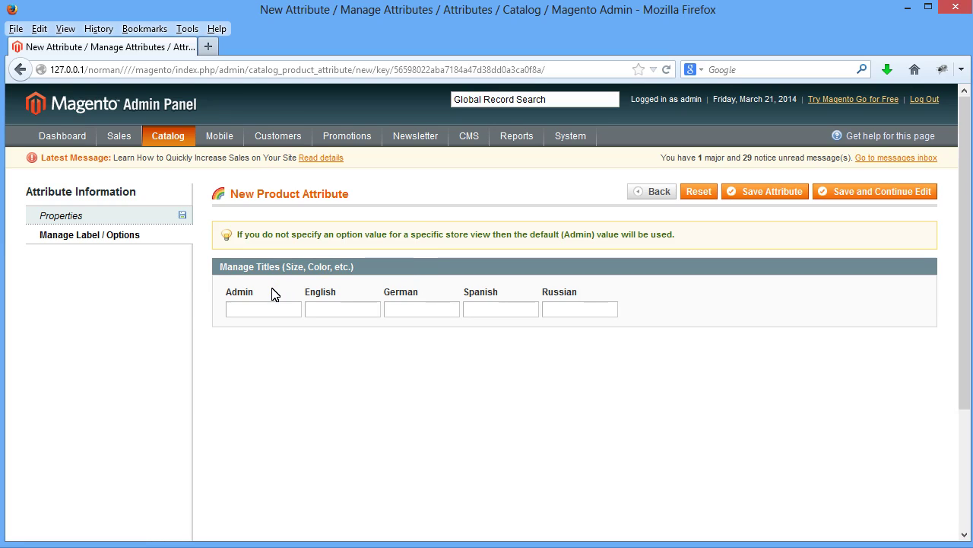
type("New")
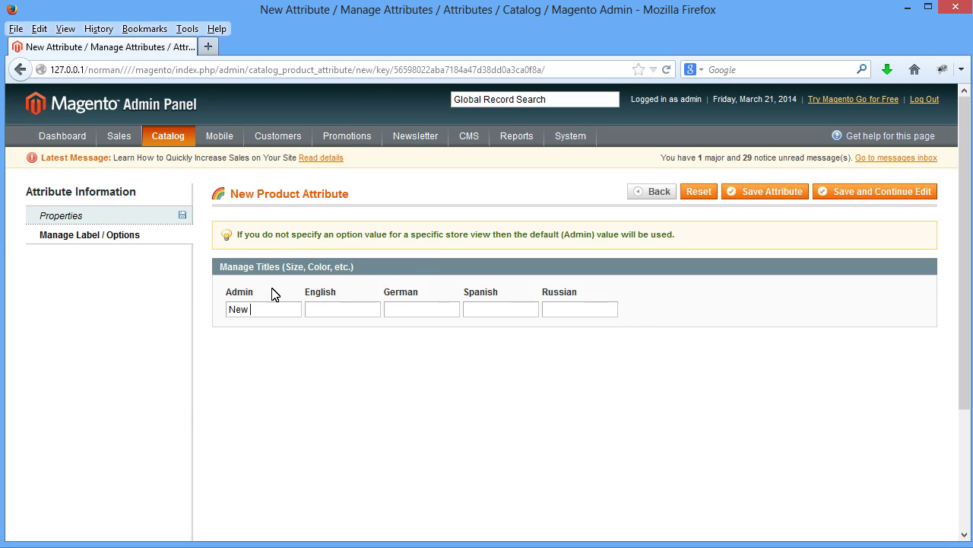
type("label")
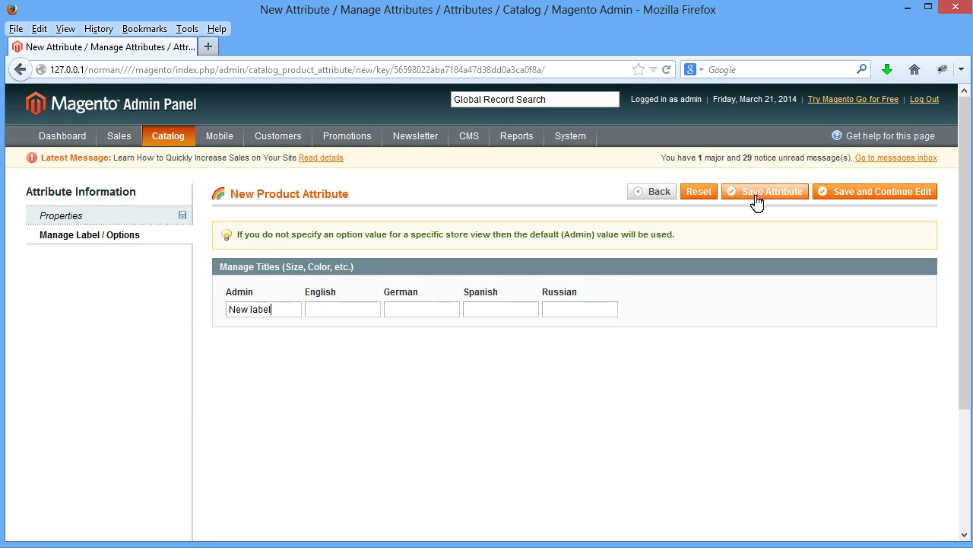
left_click(793, 197)
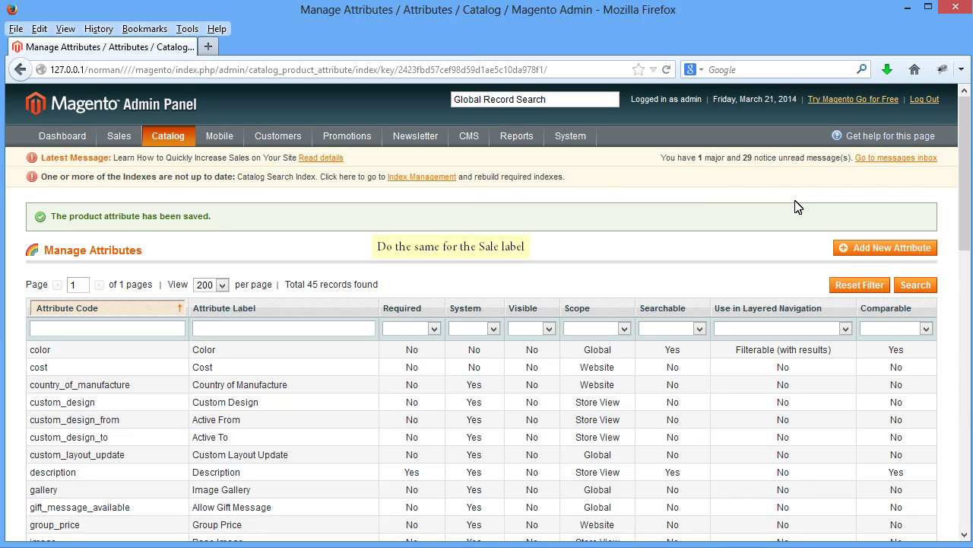
Start another product attribute with the code "sale" and the store owner input type Yes/No.
left_click(864, 252)
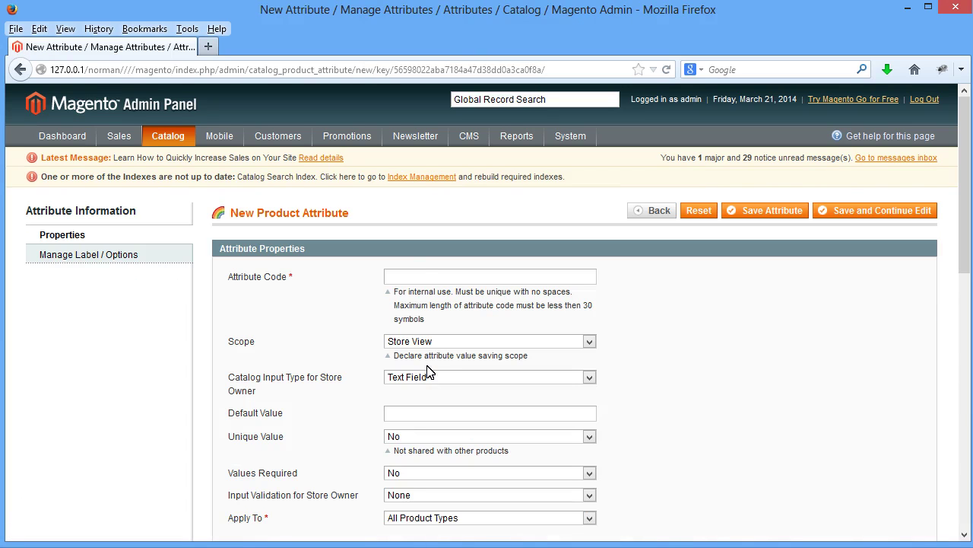
left_click(413, 273)
type("sale")
left_click(422, 378)
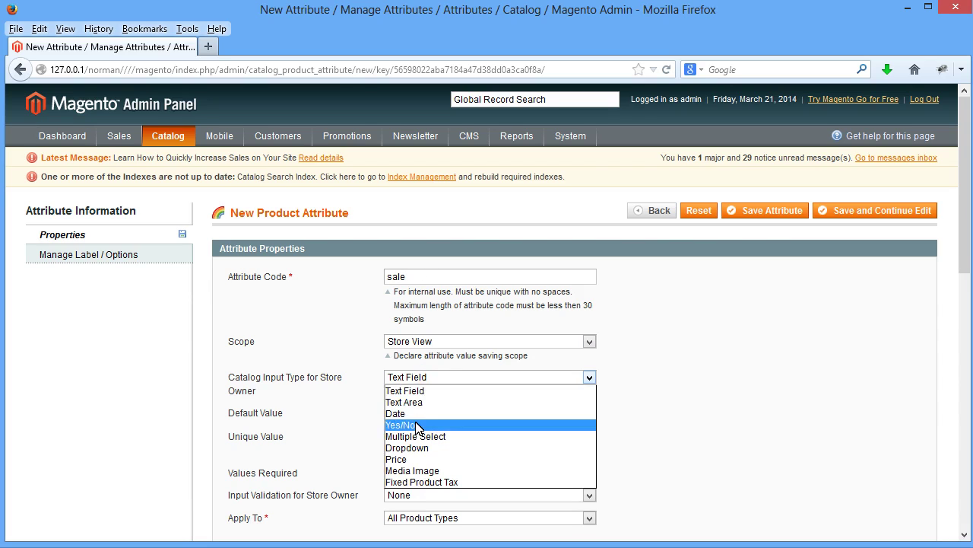
left_click(401, 425)
Give the sale attribute the Admin title "Sale label" and save the attribute.
left_click(144, 256)
left_click(274, 326)
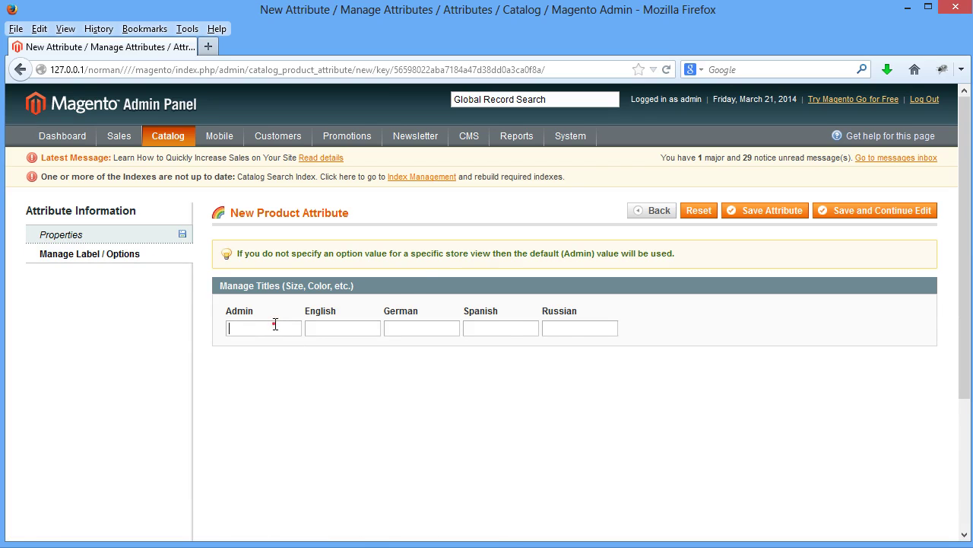
type("Sale label")
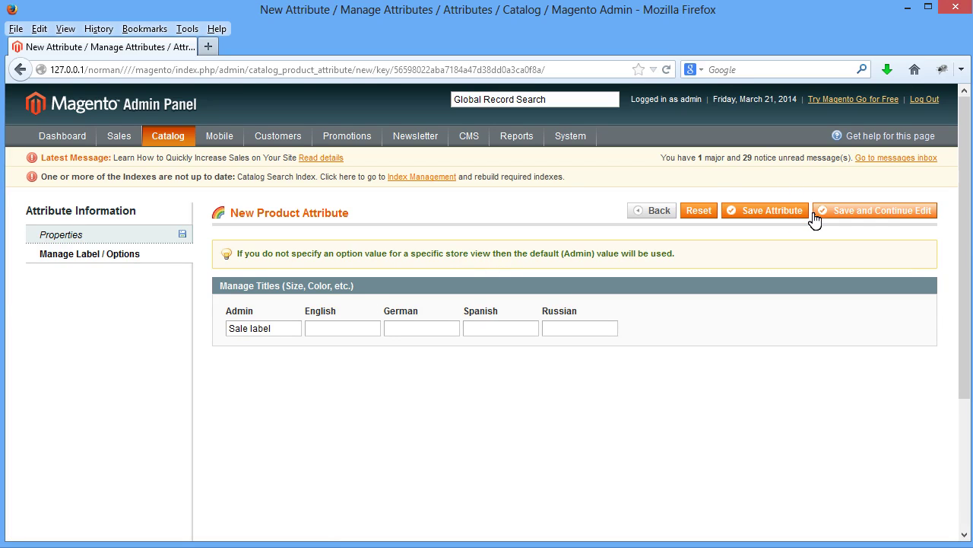
left_click(783, 213)
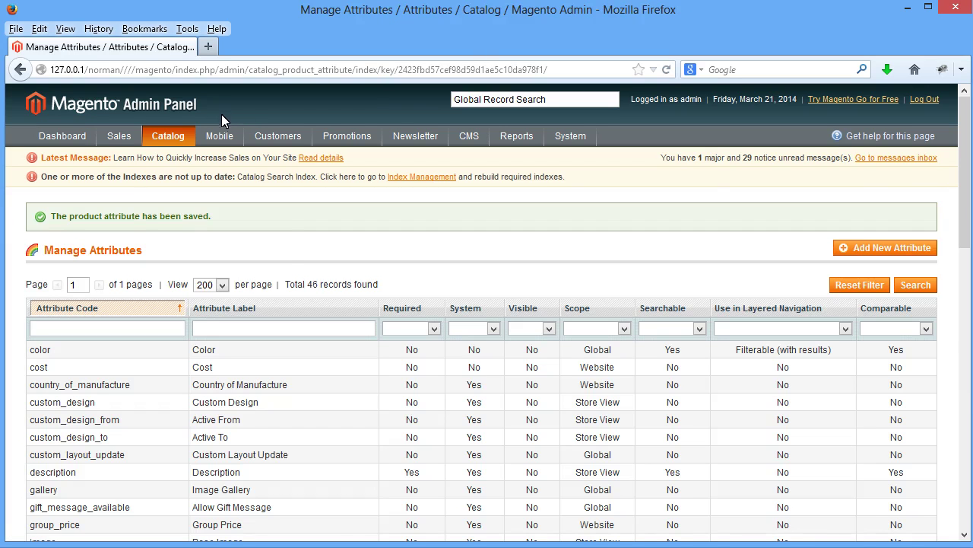
In the Default attribute set, assign the unassigned attributes new and sale to the General group and save the set.
mouse_move(163, 135)
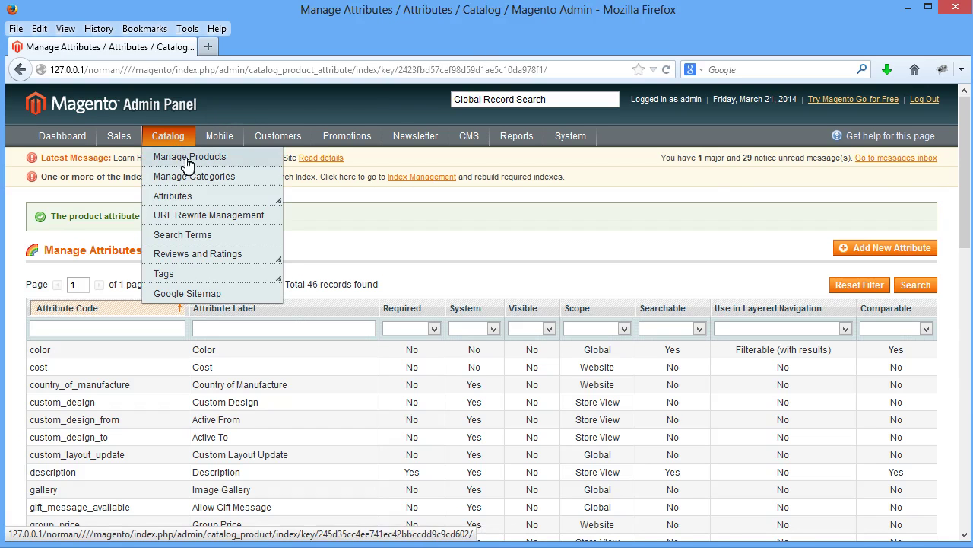
mouse_move(198, 196)
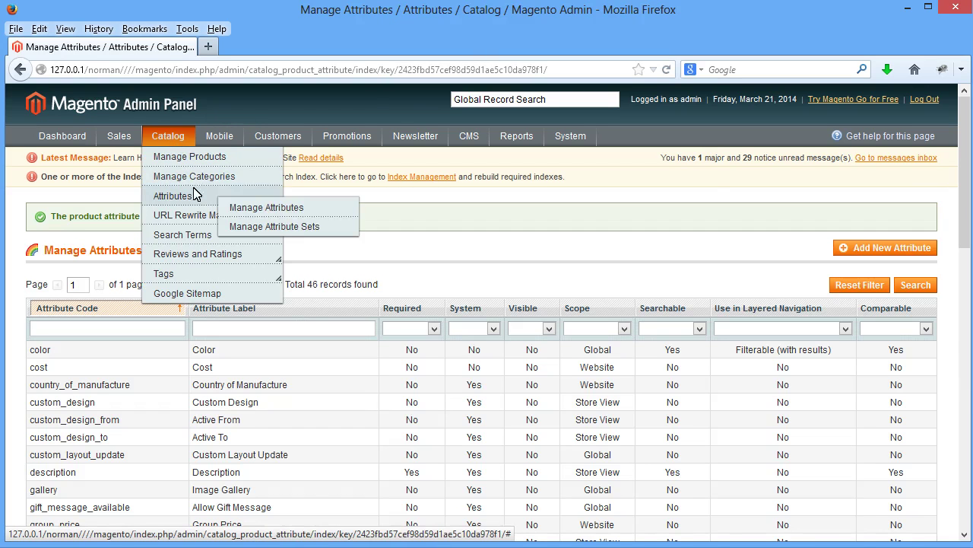
left_click(326, 226)
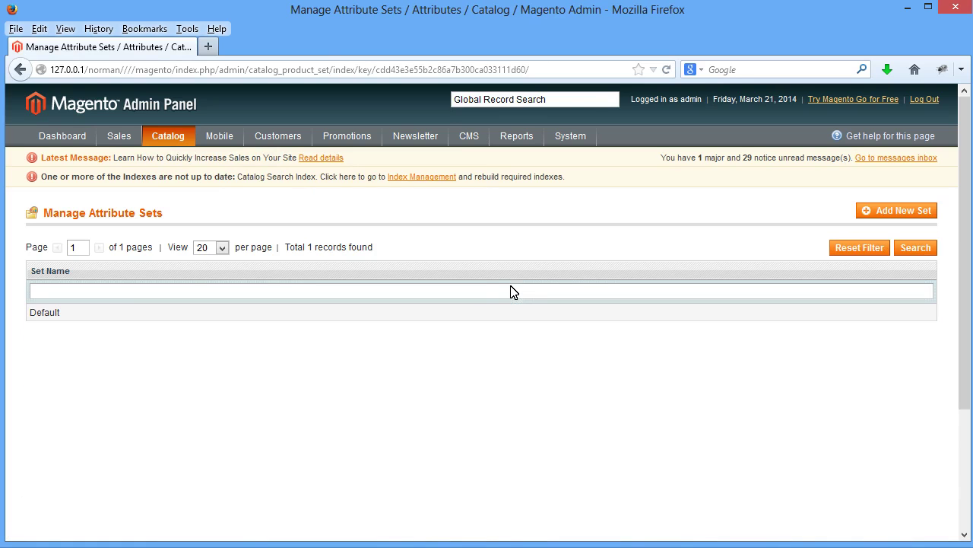
left_click(430, 315)
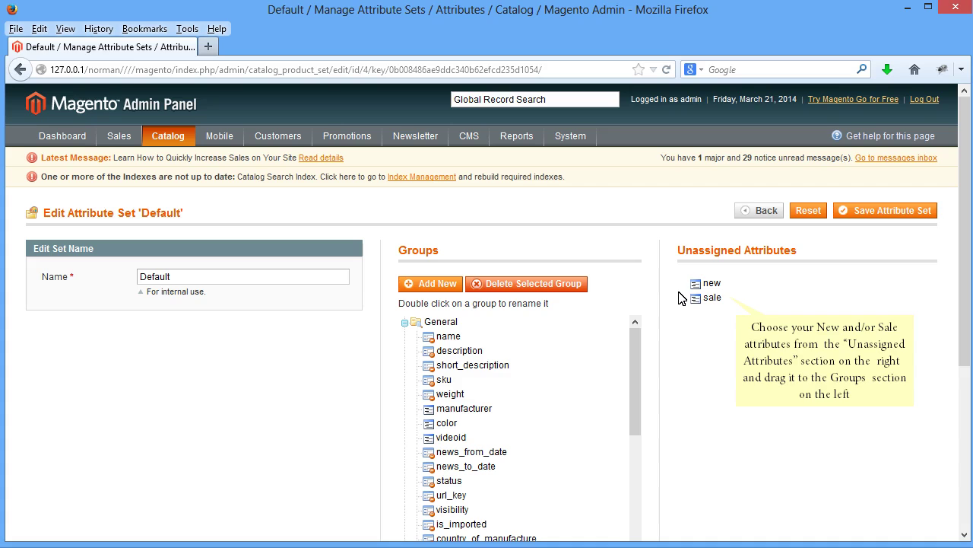
left_click_drag(707, 283, 528, 351)
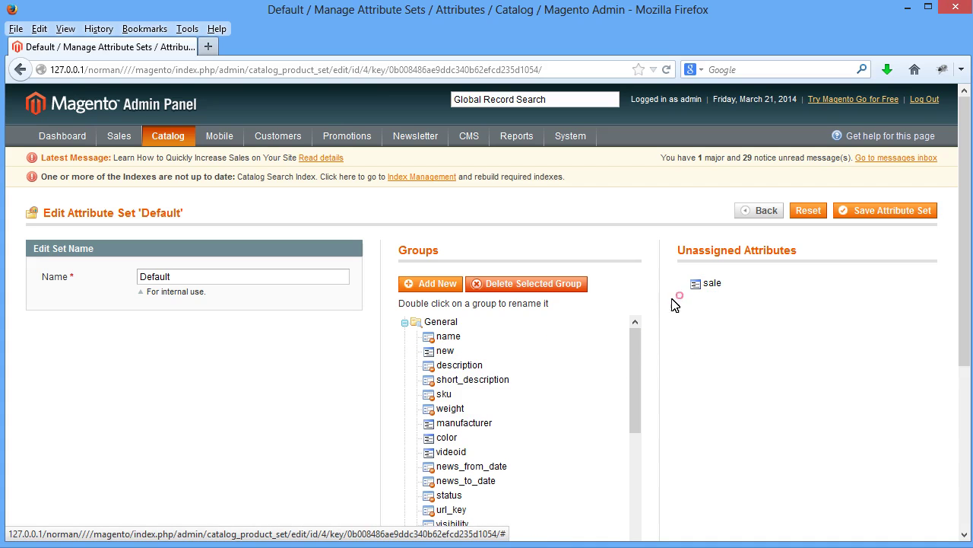
left_click_drag(675, 304, 487, 346)
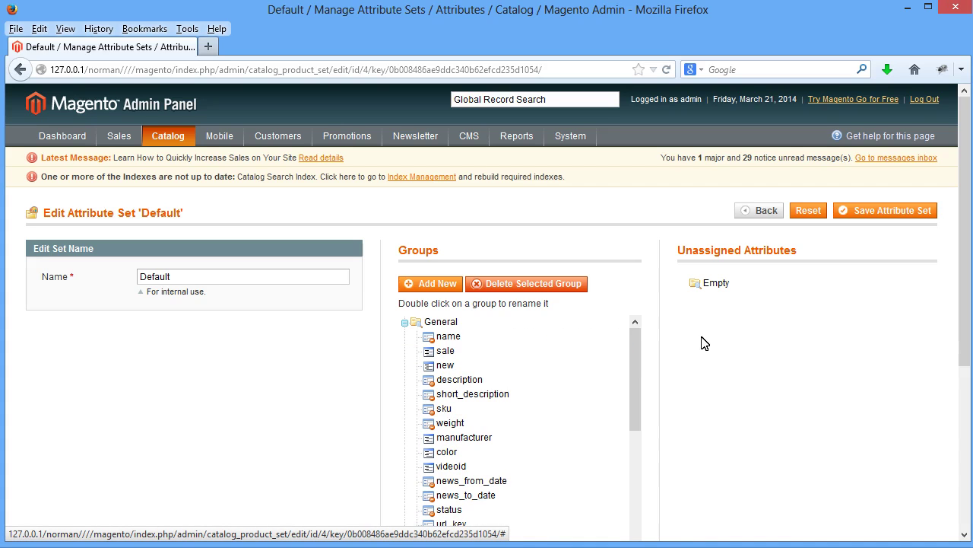
left_click(876, 210)
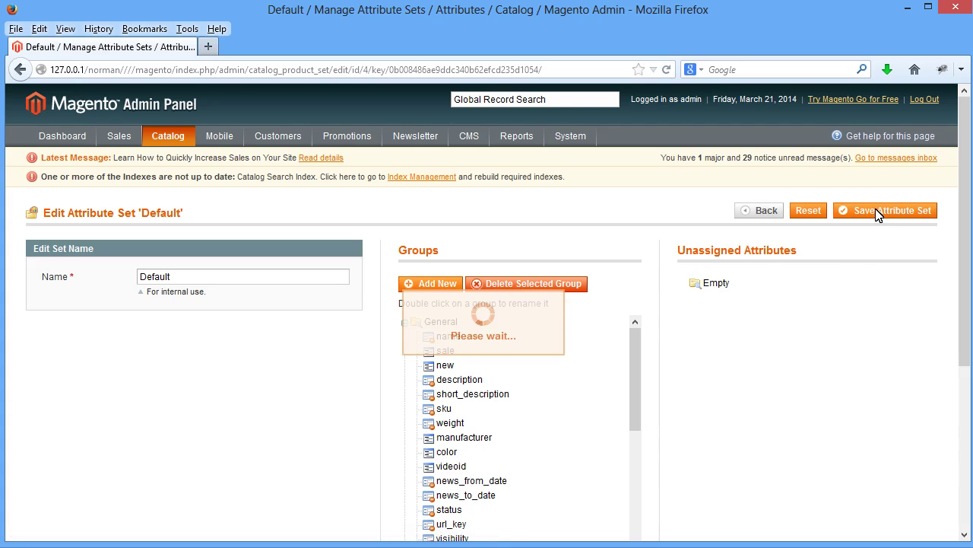
Copy the product name "Electrolux EL 6988D Oxygen Canister Vacuum" from the New Products section of the storefront home page.
left_click(312, 45)
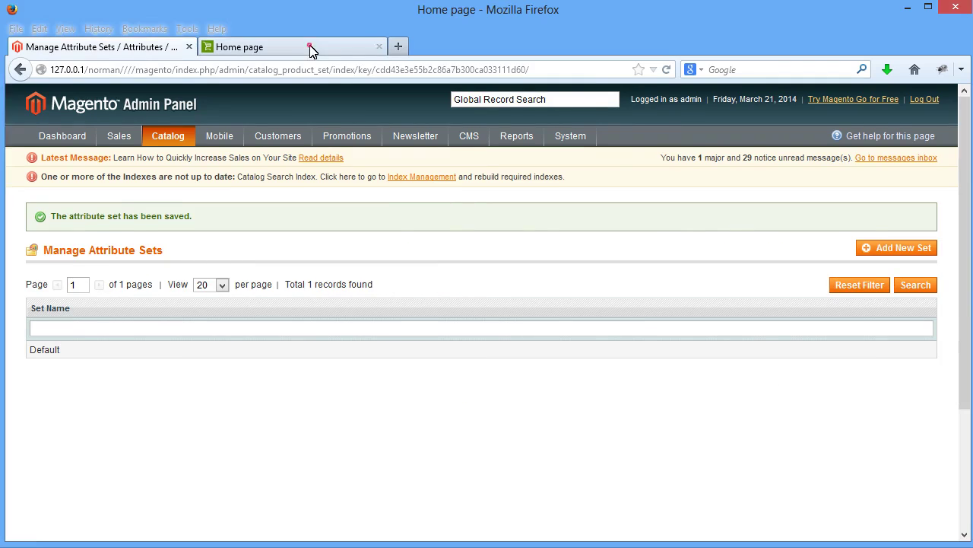
scroll(608, 218, "down", 5)
scroll(605, 217, "down", 4)
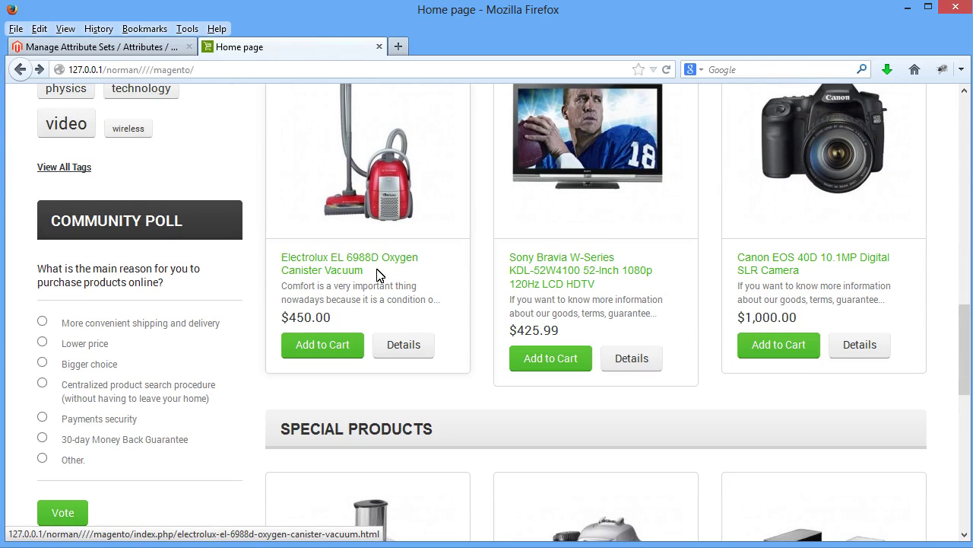
left_click_drag(378, 275, 282, 257)
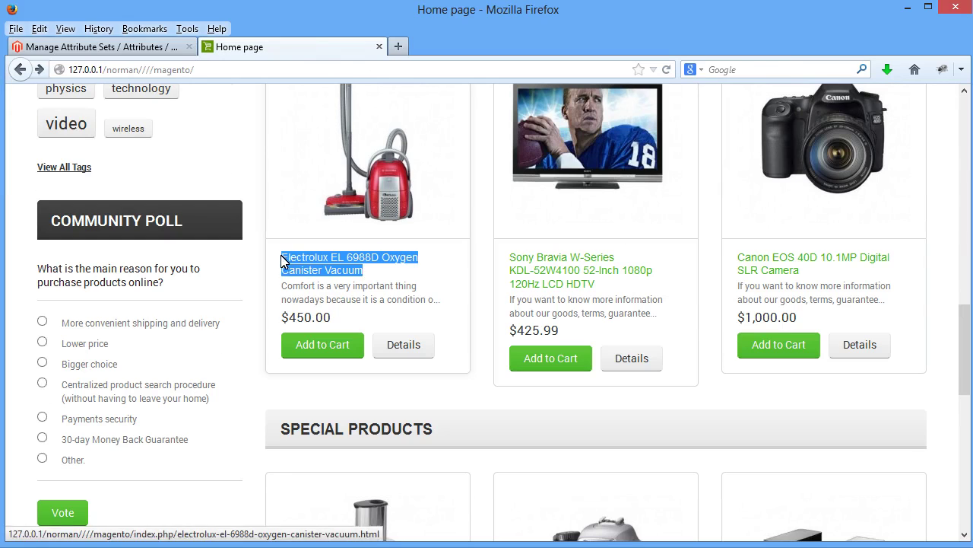
right_click(439, 253)
left_click(464, 258)
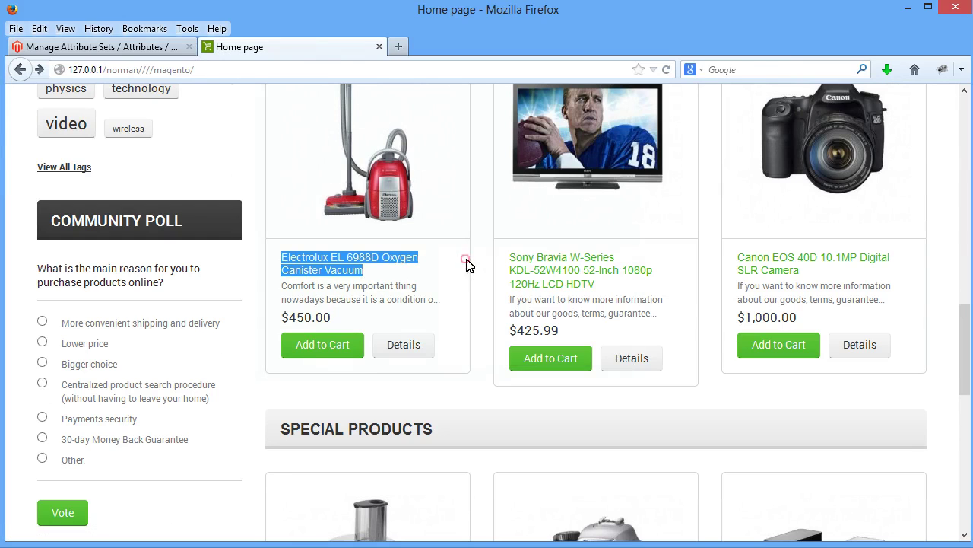
Find the Electrolux EL 6988D Oxygen Canister Vacuum in the admin product list and open it for editing.
left_click(144, 46)
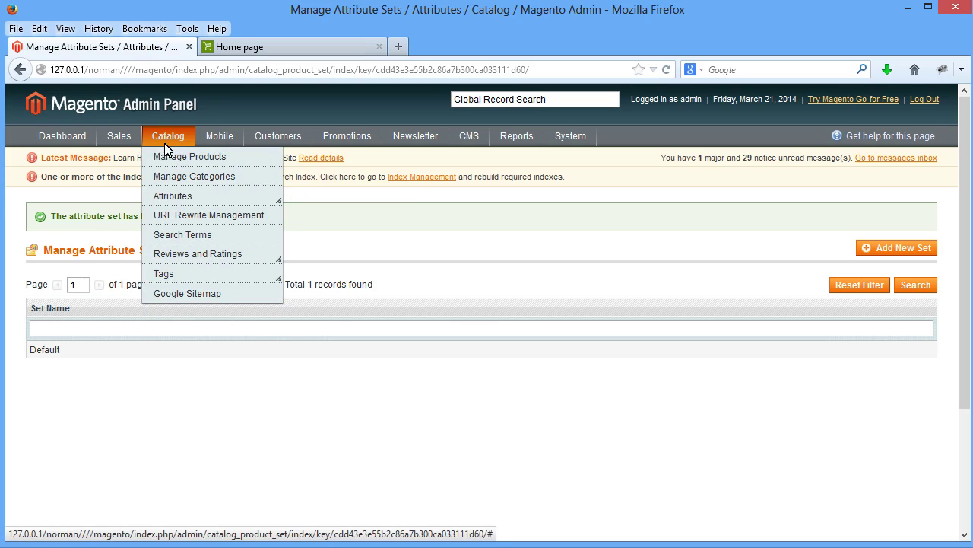
left_click(180, 158)
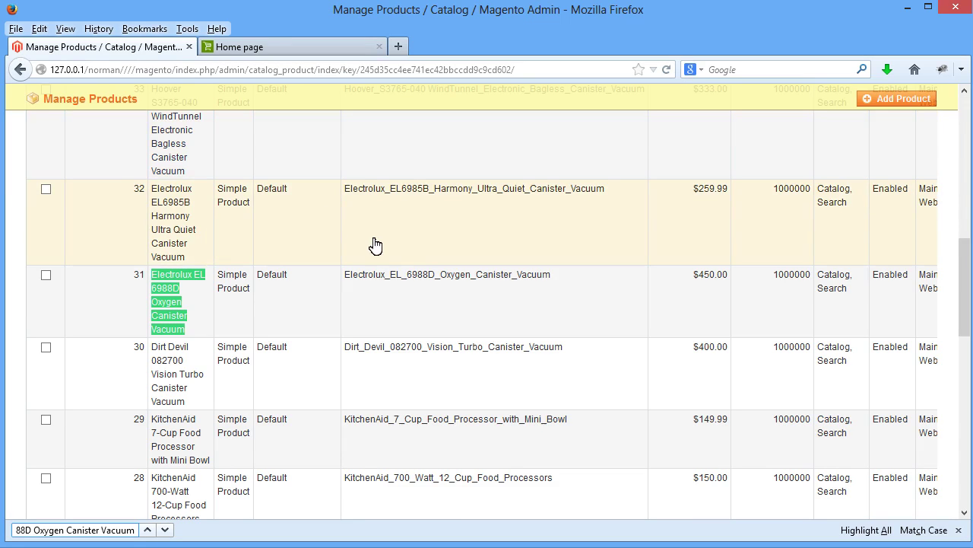
left_click(206, 283)
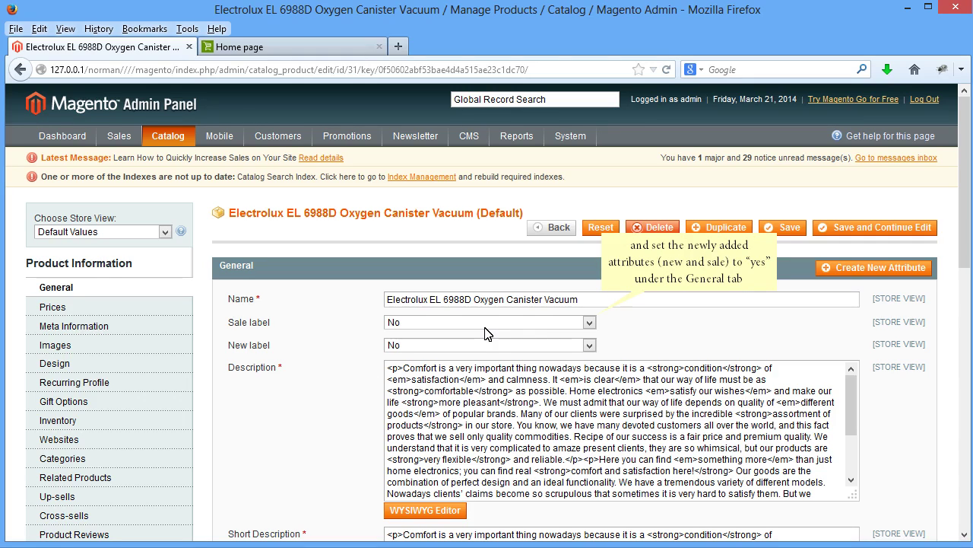
Set the vacuum's New label attribute to Yes and save the product.
left_click(413, 345)
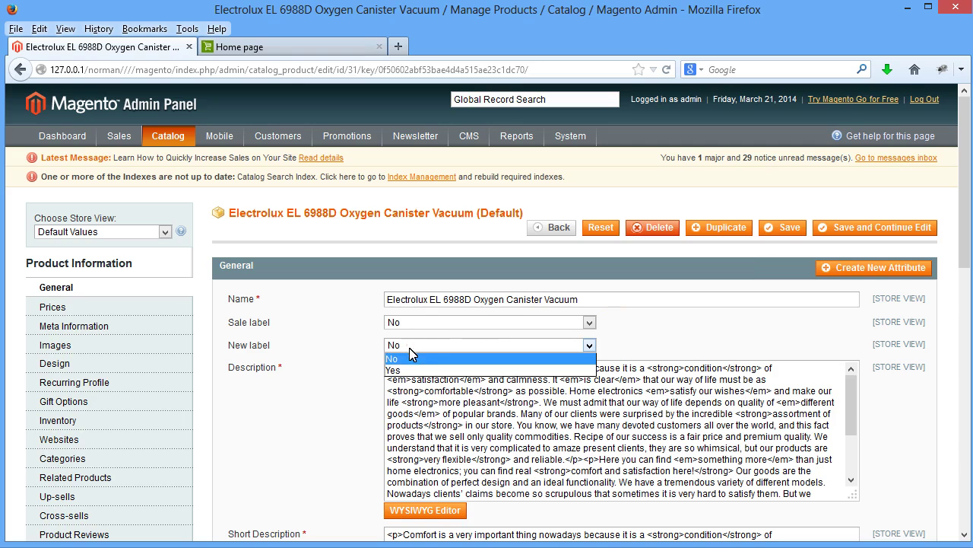
left_click(437, 368)
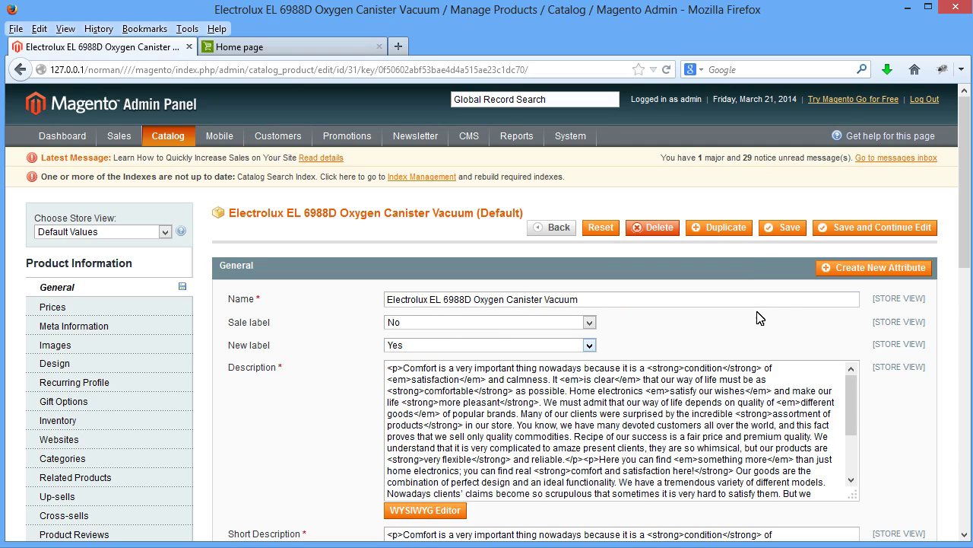
left_click(842, 236)
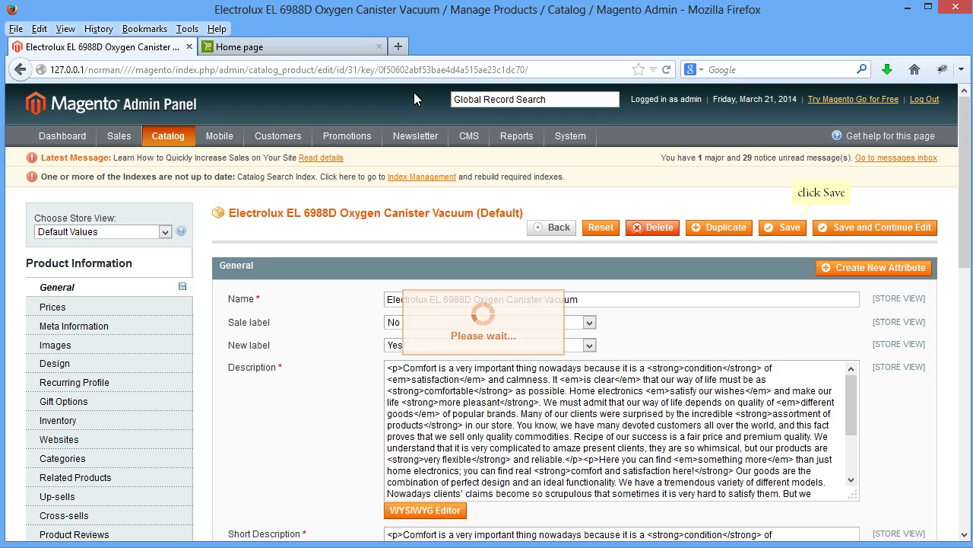
Copy the product name "KitchenAid 700-Watt 12-Cup Food Processors" from the Special Products section of the storefront home page.
left_click(342, 46)
scroll(513, 237, "down", 1)
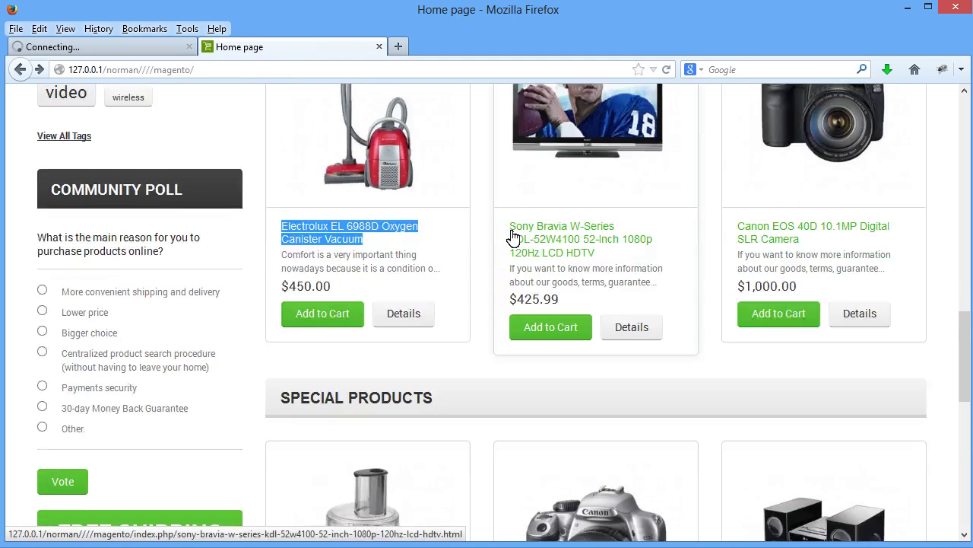
scroll(513, 237, "down", 5)
left_click_drag(335, 284, 285, 274)
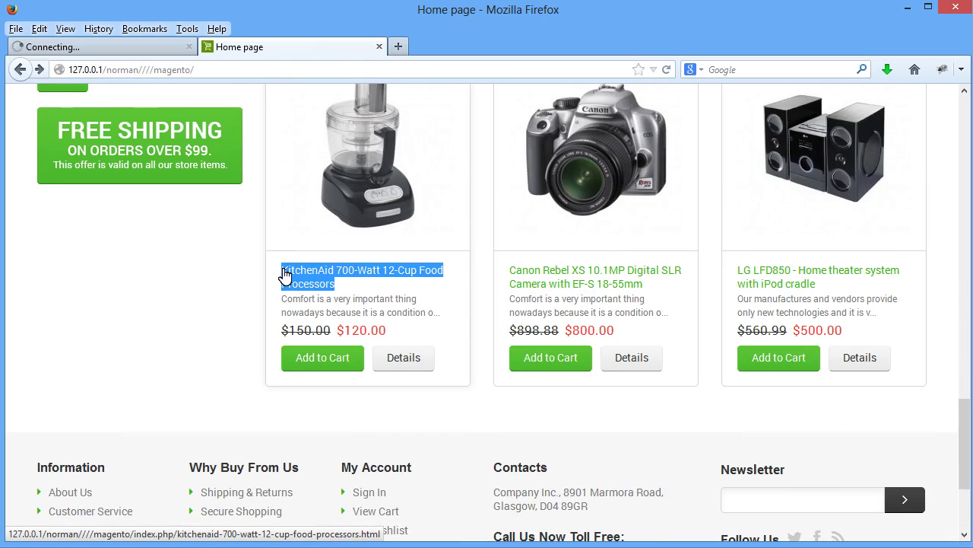
right_click(278, 268)
left_click(297, 278)
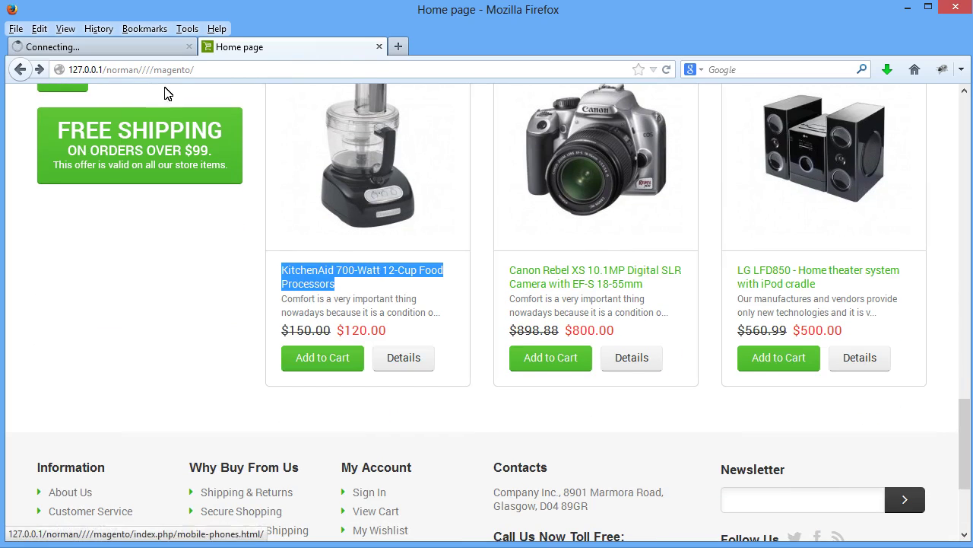
Find the KitchenAid 700-Watt 12-Cup Food Processors in the admin product list and open it for editing.
left_click(57, 47)
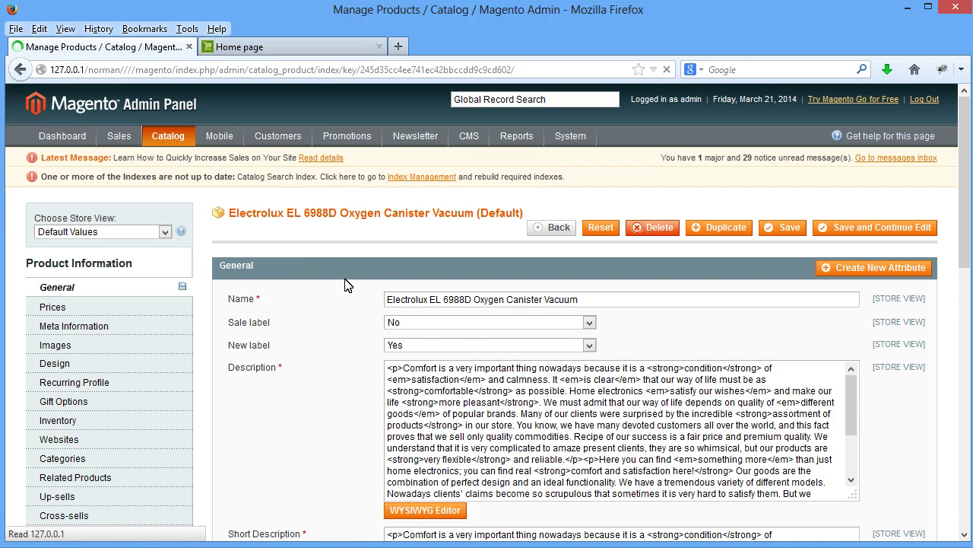
key("ctrl+f")
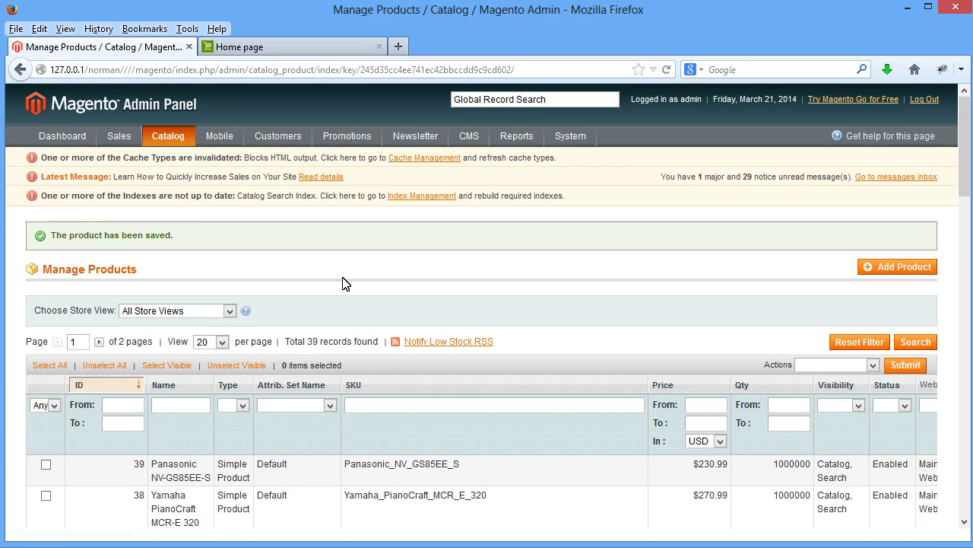
key("ctrl+v")
left_click(196, 285)
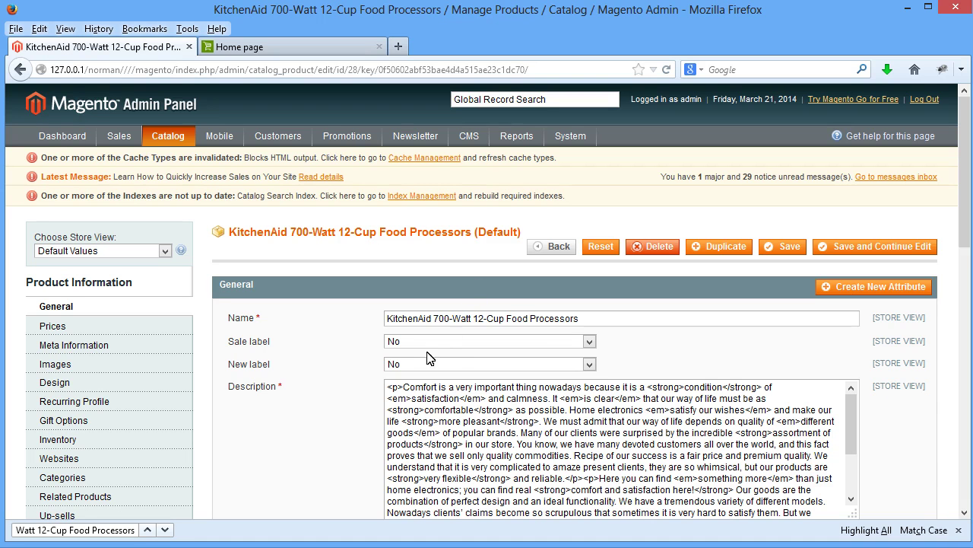
Set the food processor's Sale label attribute to Yes and save the product.
left_click(402, 350)
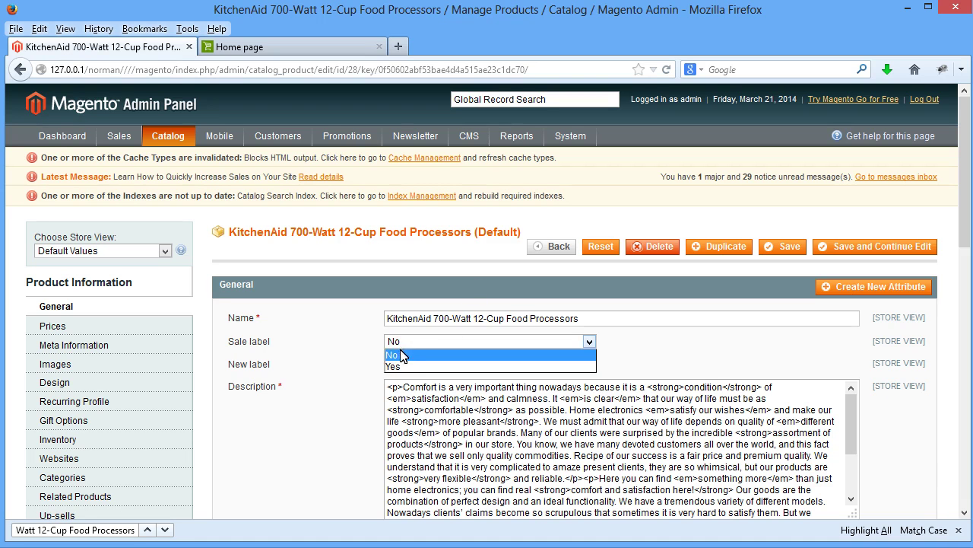
left_click(414, 363)
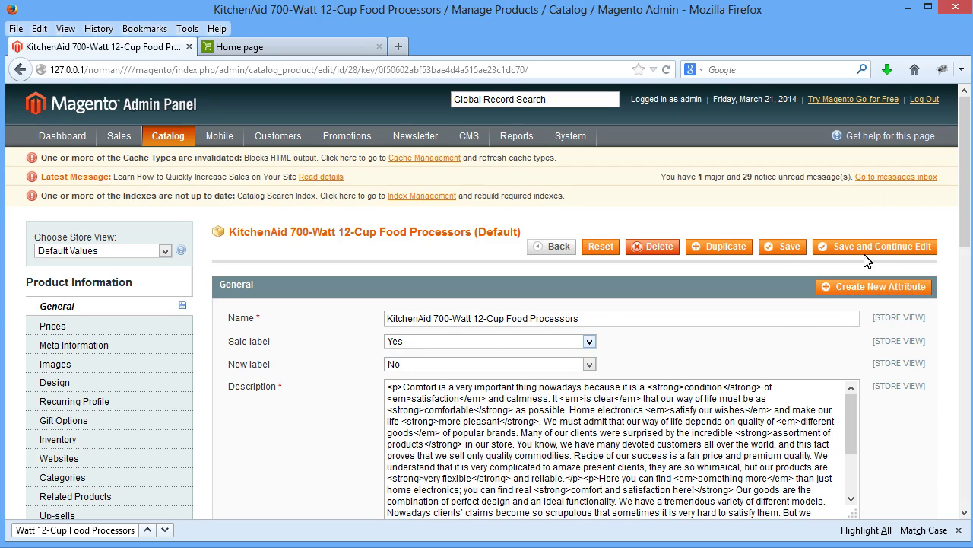
left_click(785, 248)
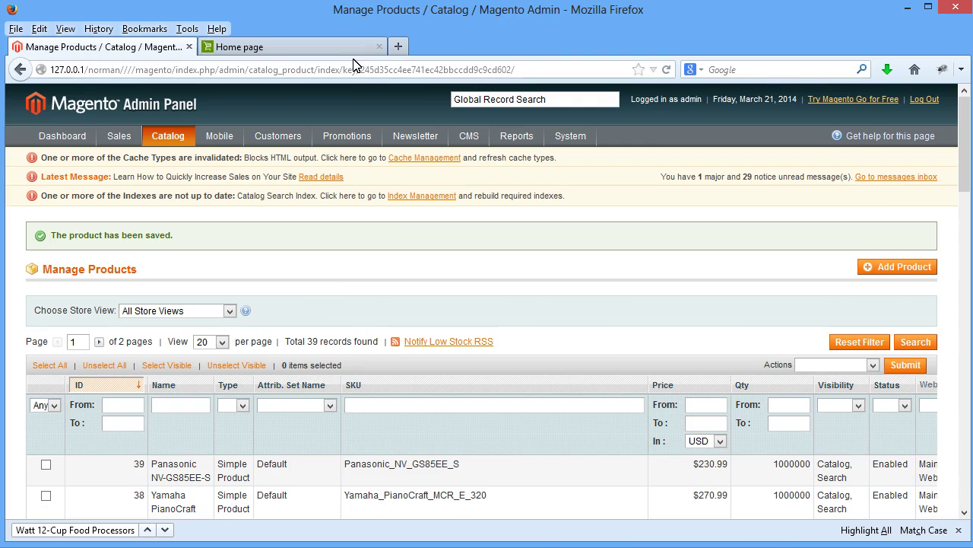
Reload the storefront home page and check the labels on the food processor and the Electrolux vacuum.
left_click(357, 47)
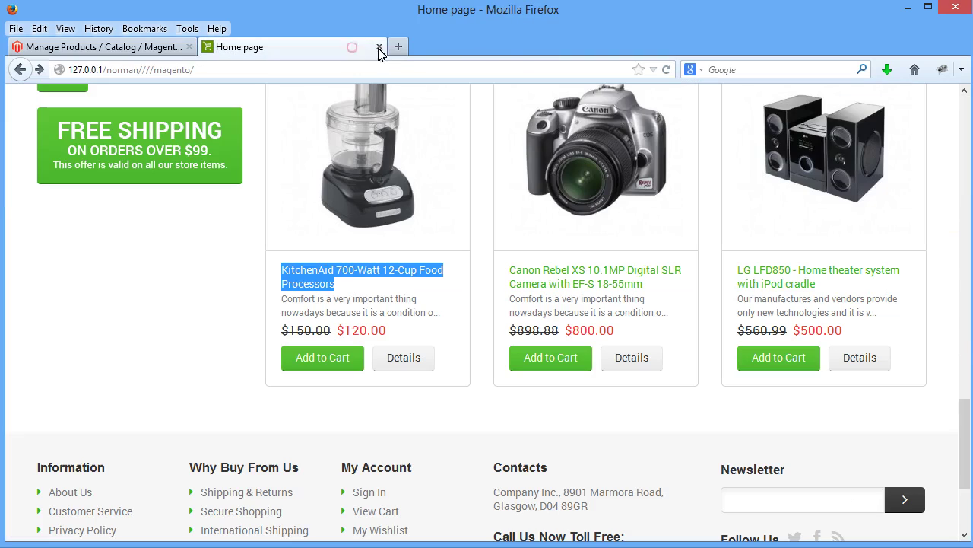
left_click(666, 69)
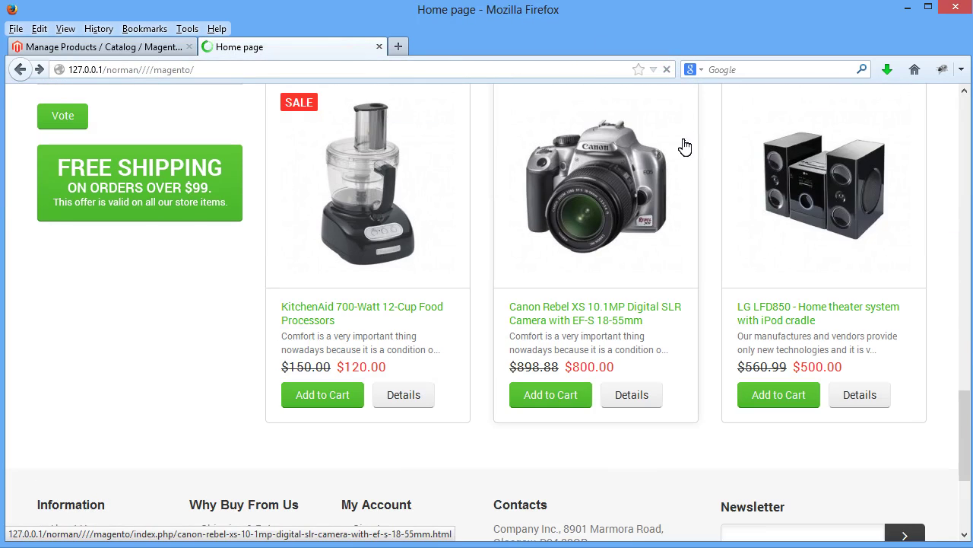
scroll(685, 146, "up", 7)
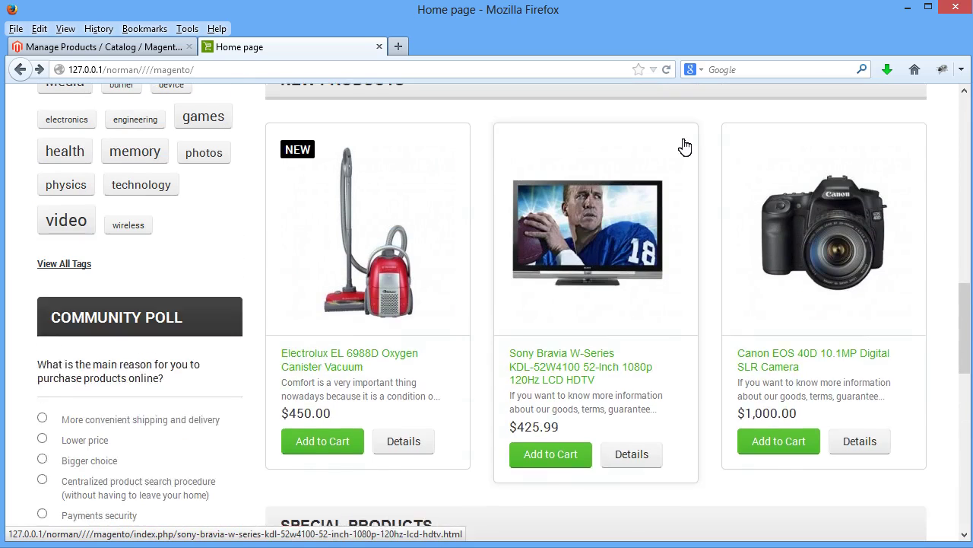